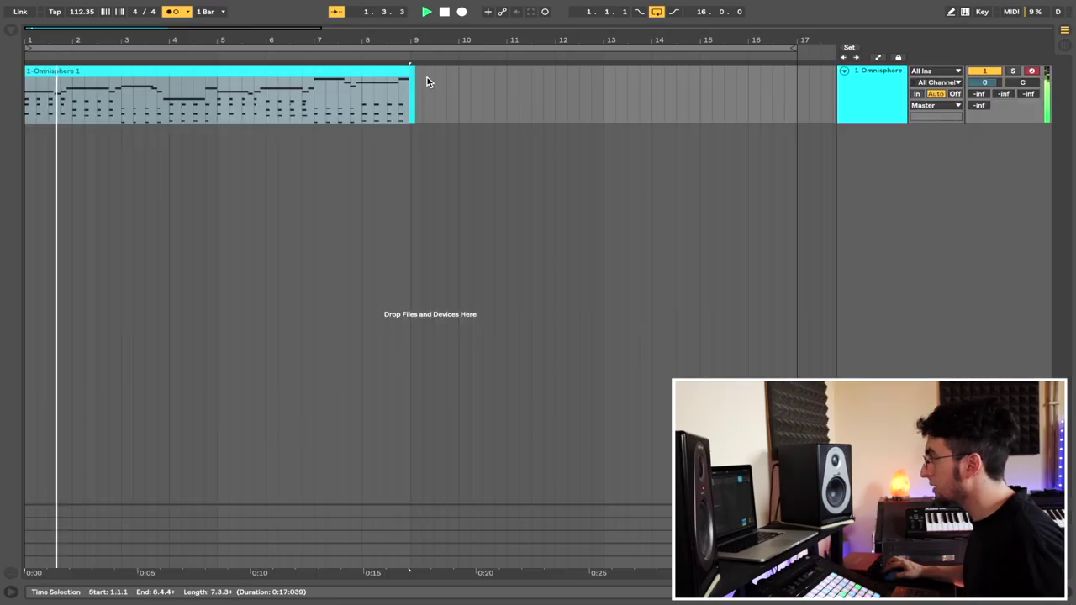
# Clear the time selection on the Omnisphere melody clip
pyautogui.click(426, 81)
# Loop bars 1–9, dip the ShaperBox volume curve near beat three and set Mix to 64%
pyautogui.moveTo(798, 53); pyautogui.dragTo(413, 43)
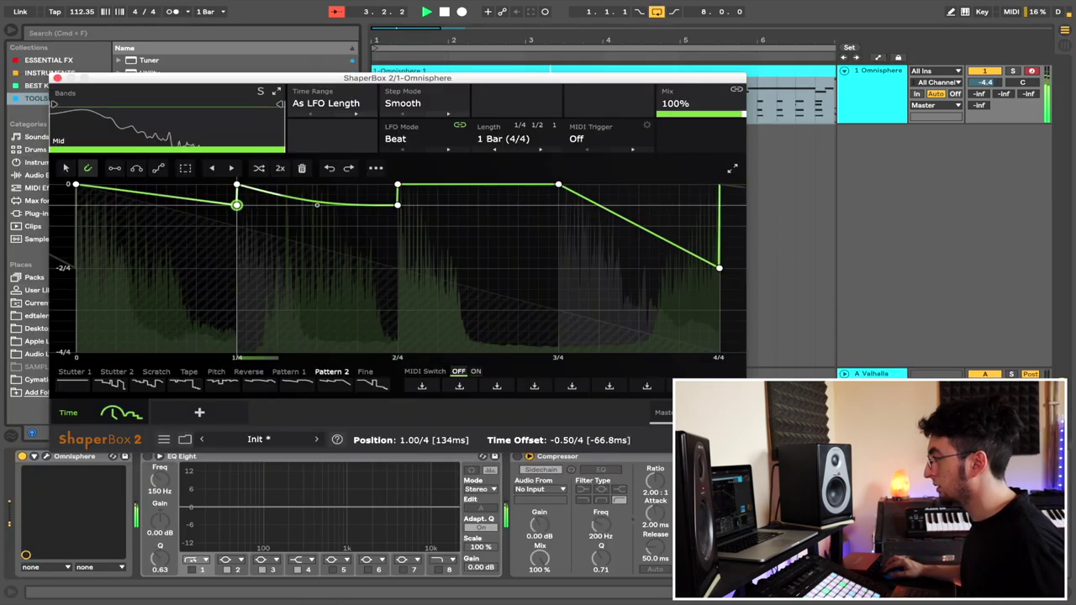
pyautogui.moveTo(558, 184); pyautogui.dragTo(558, 205)
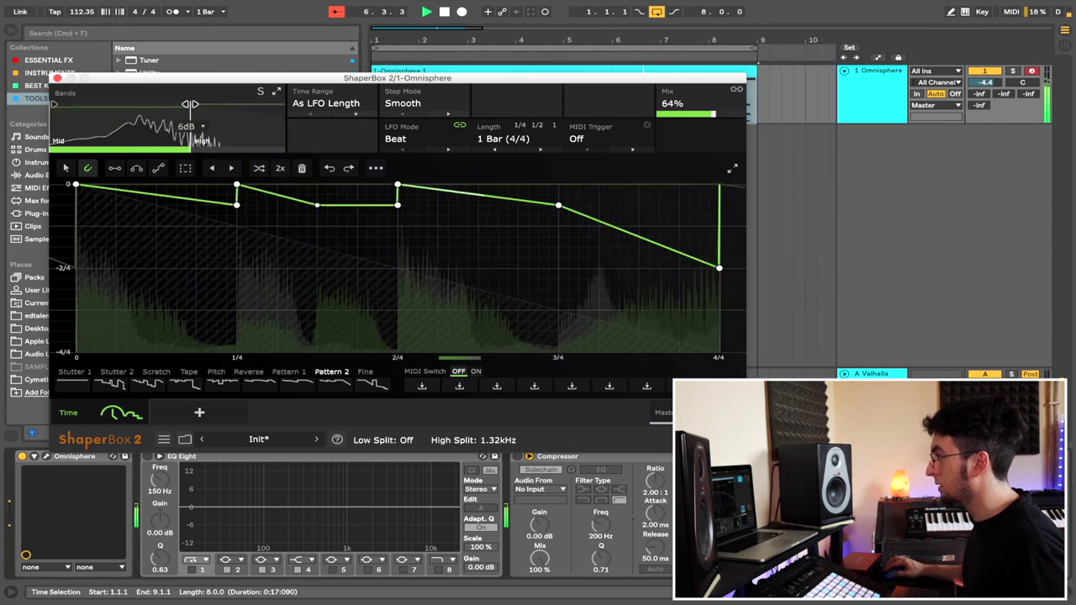
pyautogui.moveTo(190, 103); pyautogui.dragTo(205, 103)
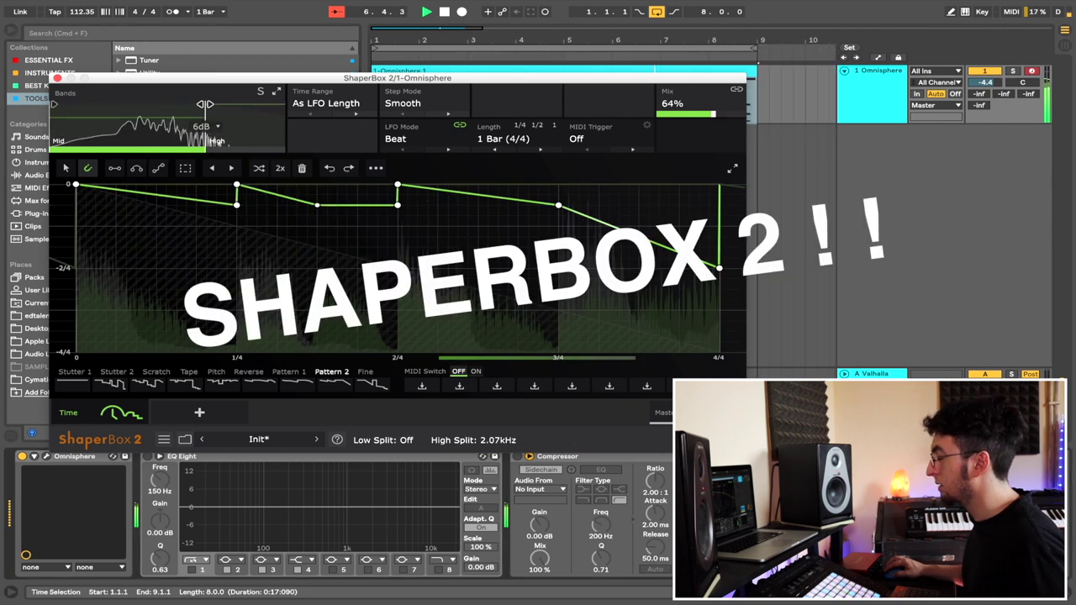
pyautogui.click(56, 77)
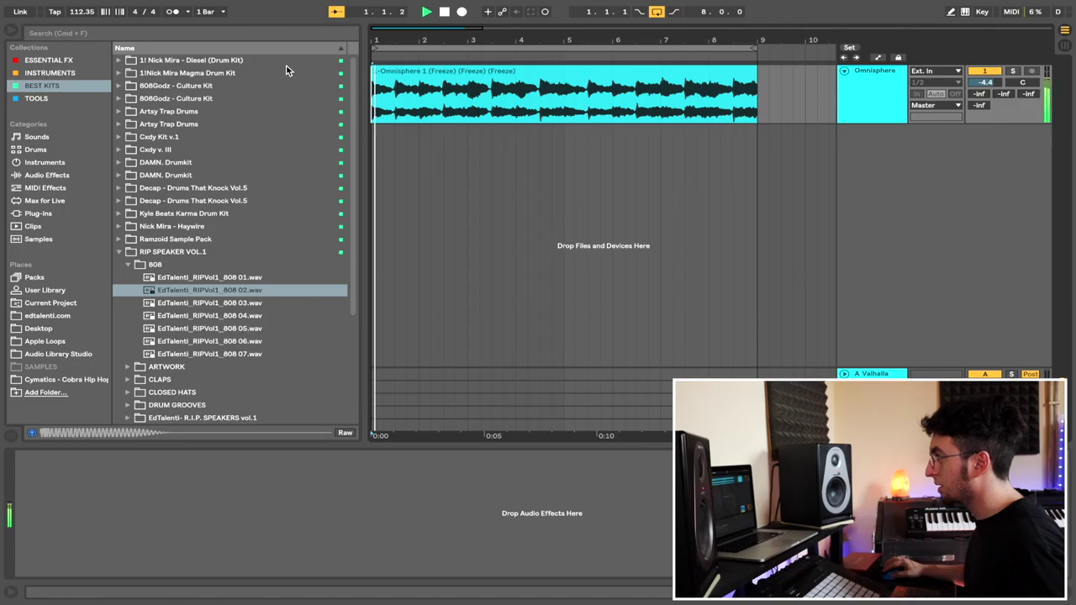
# Hide the Detail View and collapse the 808 sample folder in the browser
pyautogui.press('super+alt+l')
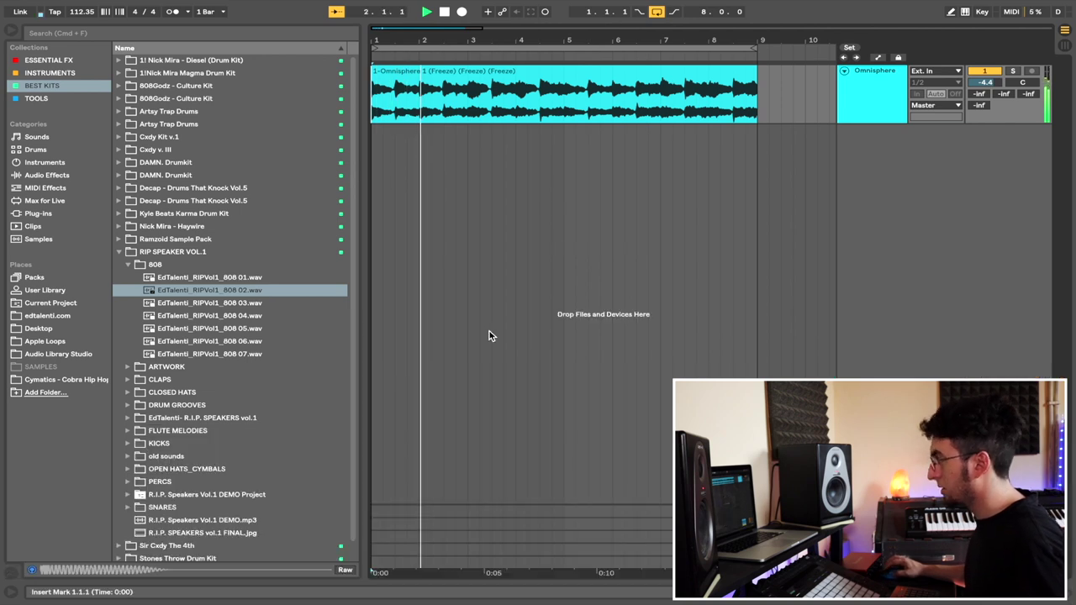
pyautogui.click(127, 264)
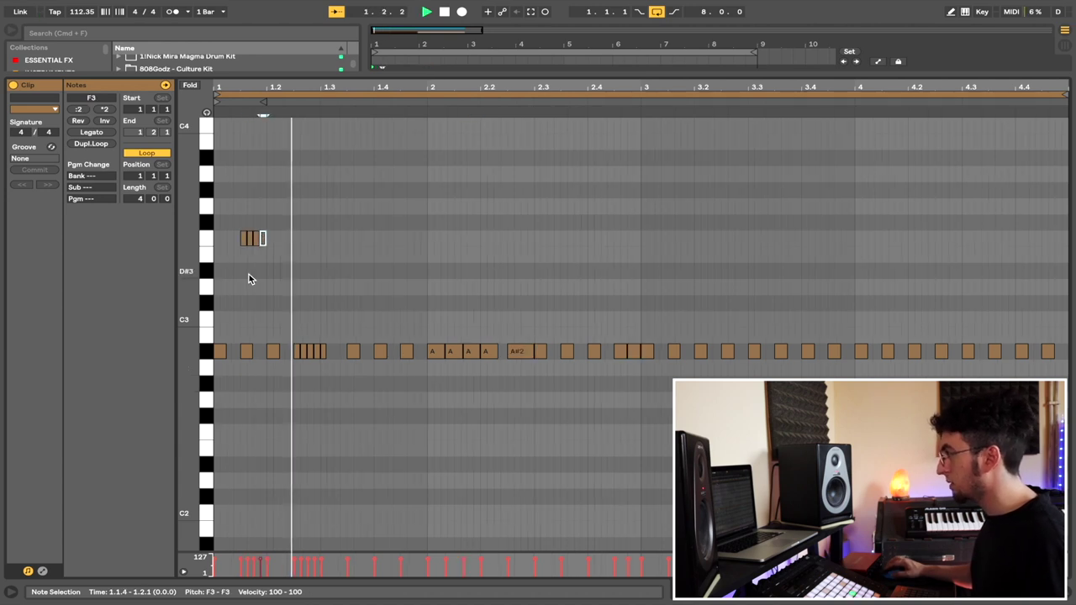
# Deselect the notes after splitting rolls and adding pitched hits to the A#2 pattern
pyautogui.click(259, 278)
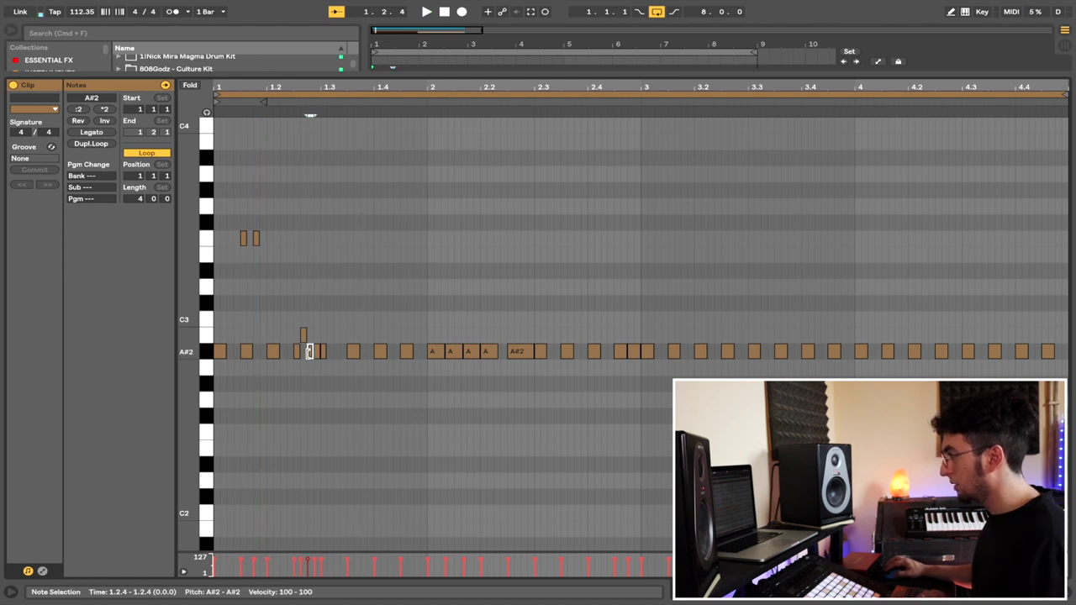
pyautogui.click(507, 143)
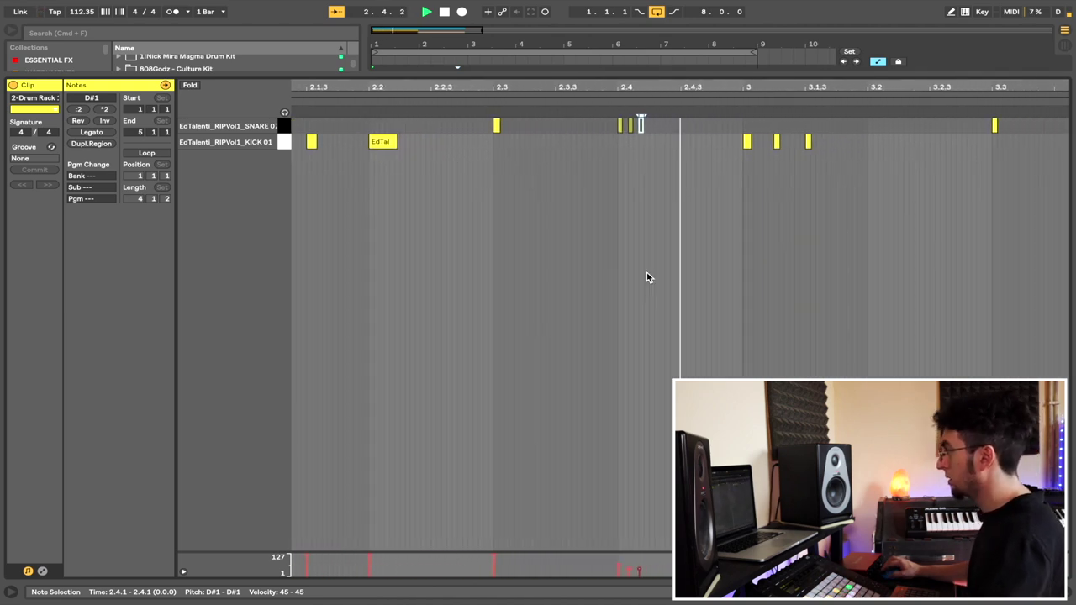
# Clear the note selection in the Drum Rack clip's kick and snare piano roll
pyautogui.click(664, 290)
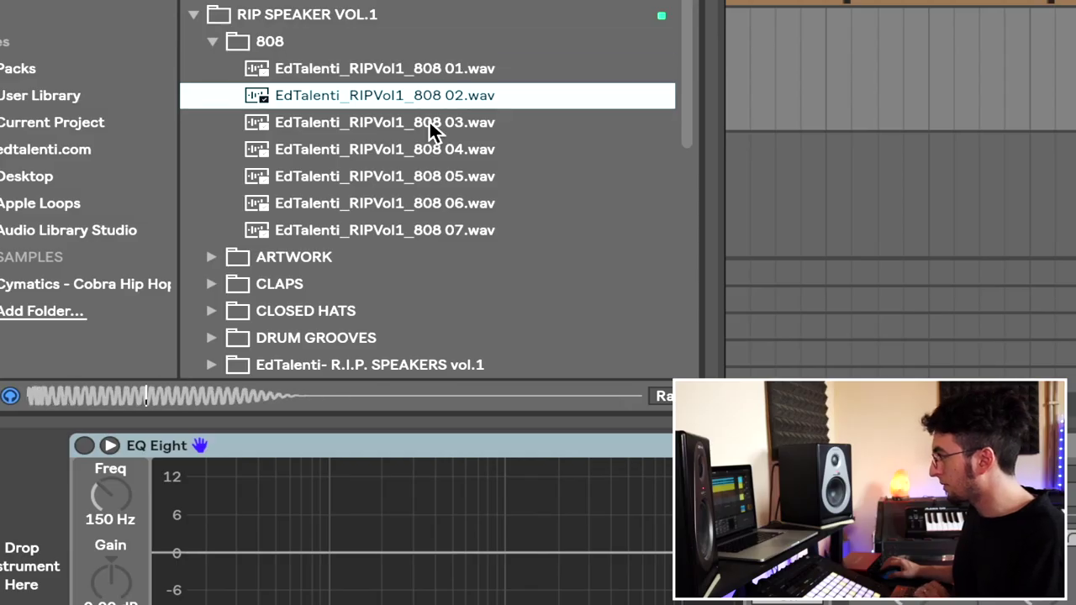
pyautogui.press('Down')
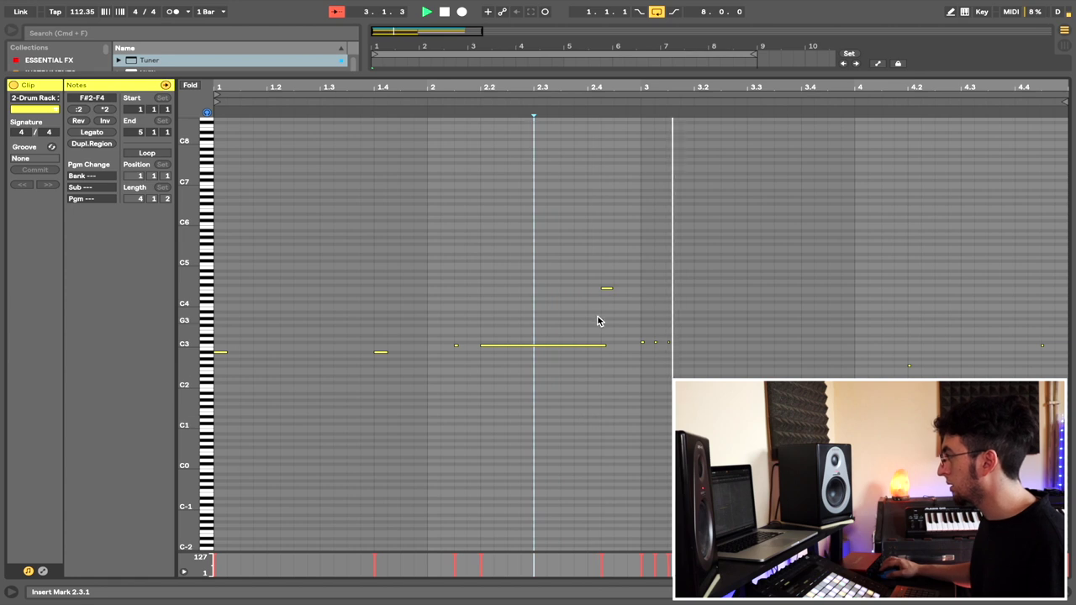
# Select the short note after the held note and record a new C3 note at 3.3.3
pyautogui.press('space')
pyautogui.moveTo(597, 317); pyautogui.dragTo(636, 270)
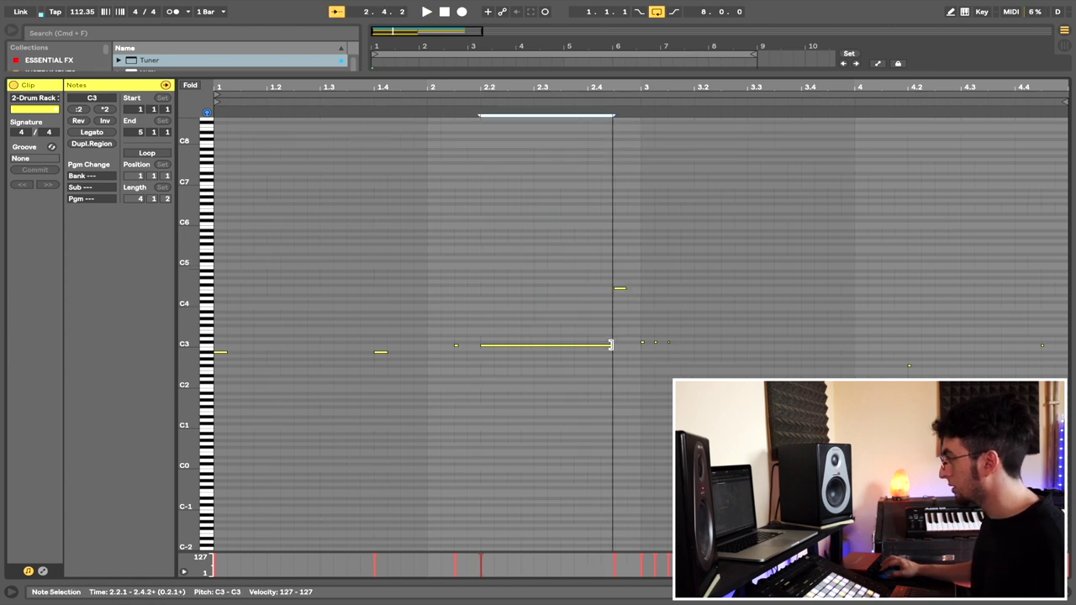
pyautogui.click(771, 195)
pyautogui.press('space')
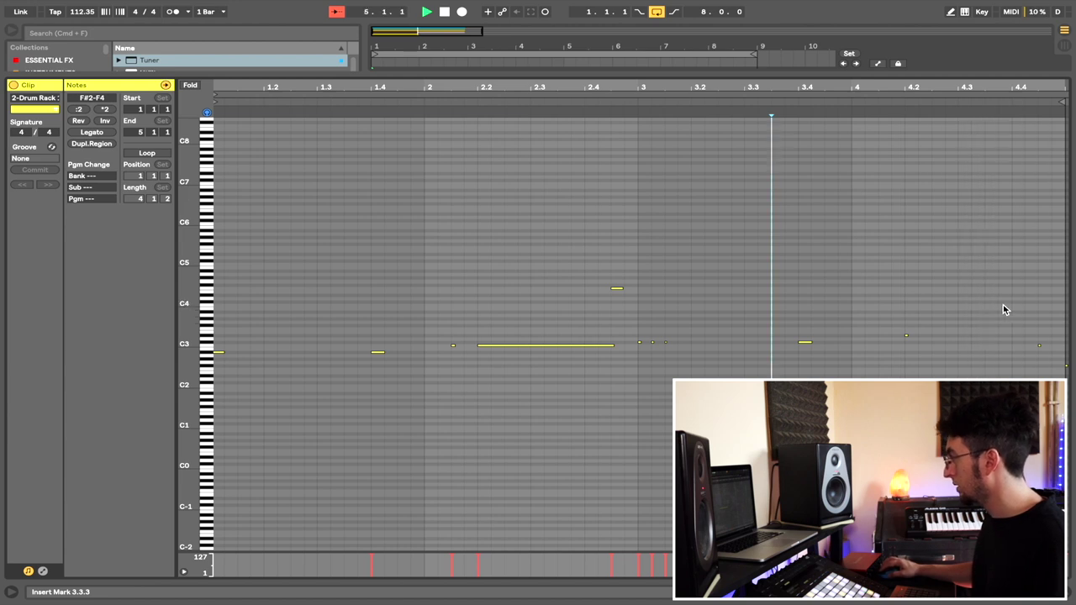
pyautogui.press('space')
# Extend the short bar-4 note to the clip end and raise the first note to D#3
pyautogui.moveTo(1008, 309); pyautogui.dragTo(1059, 362)
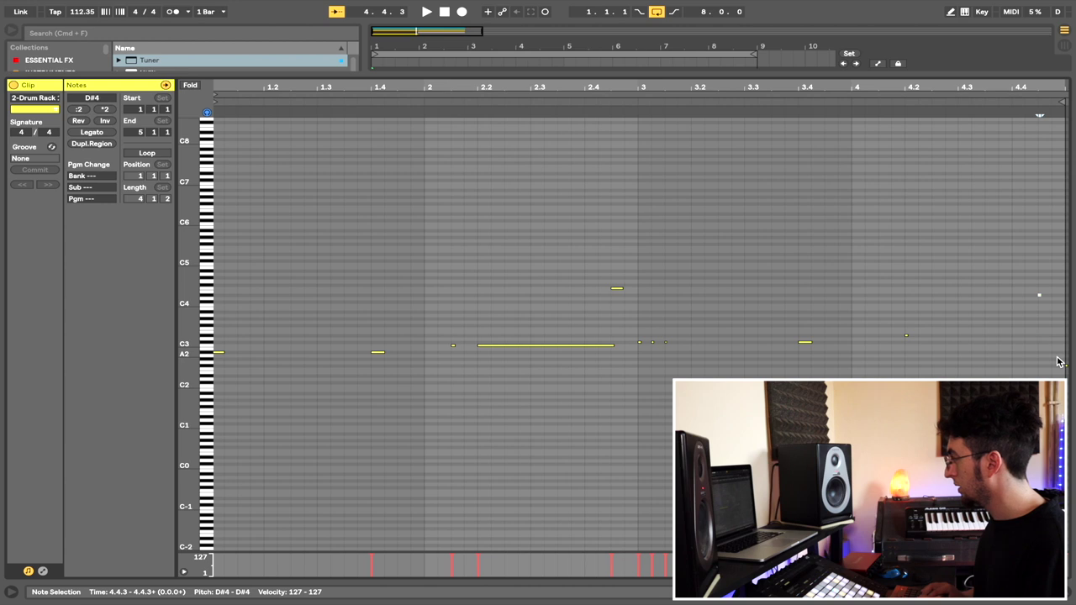
pyautogui.hotkey('ctrl', 'z')
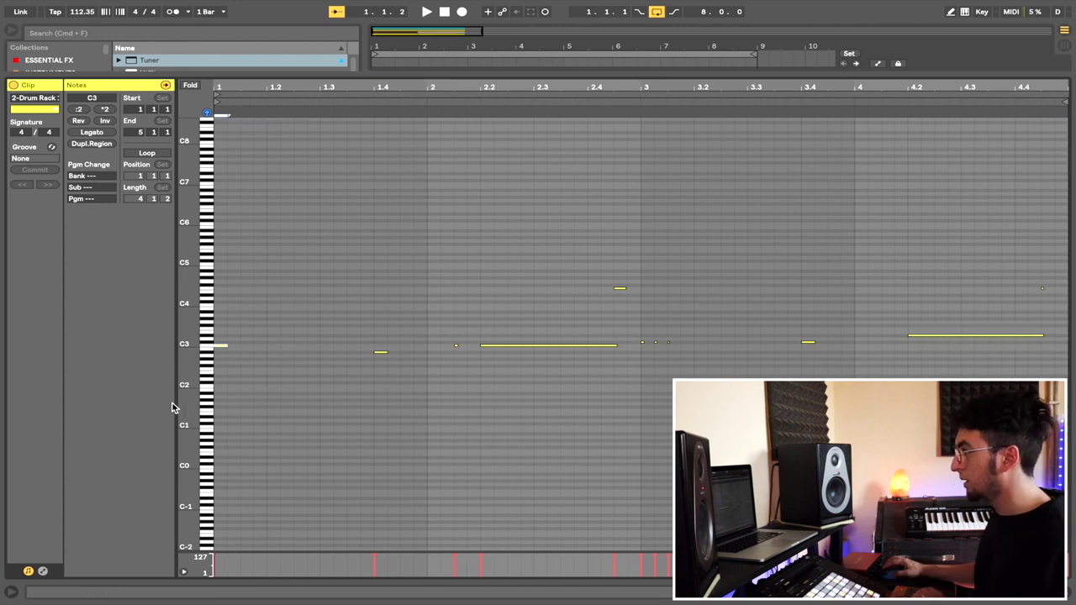
pyautogui.press('space')
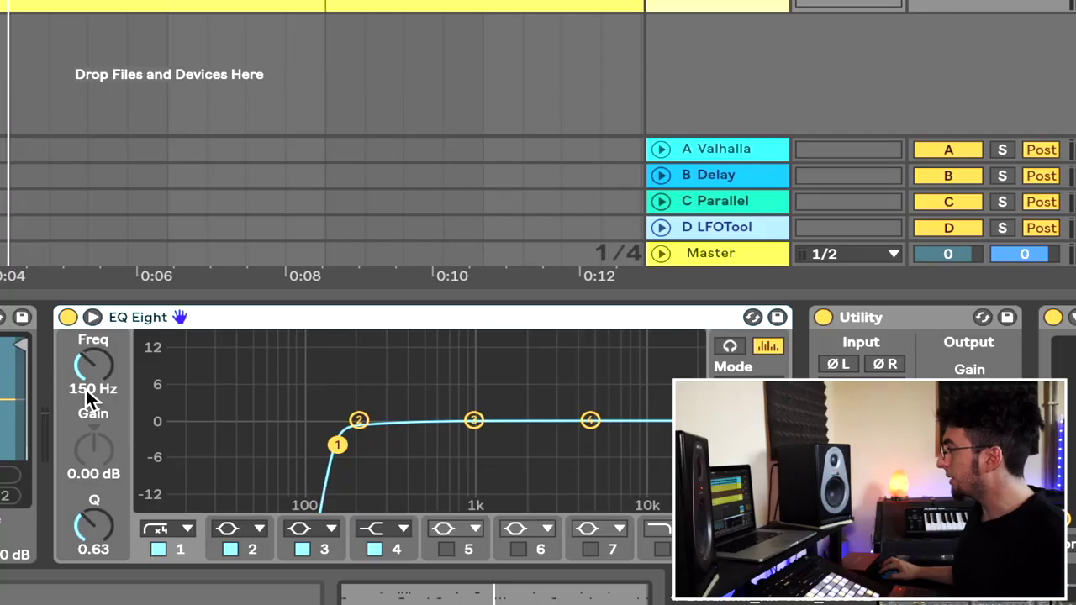
# Enter 200 in EQ Eight's band 1 frequency field for a 200 Hz low cut
pyautogui.click(85, 387)
pyautogui.write('200')
pyautogui.press('Return')
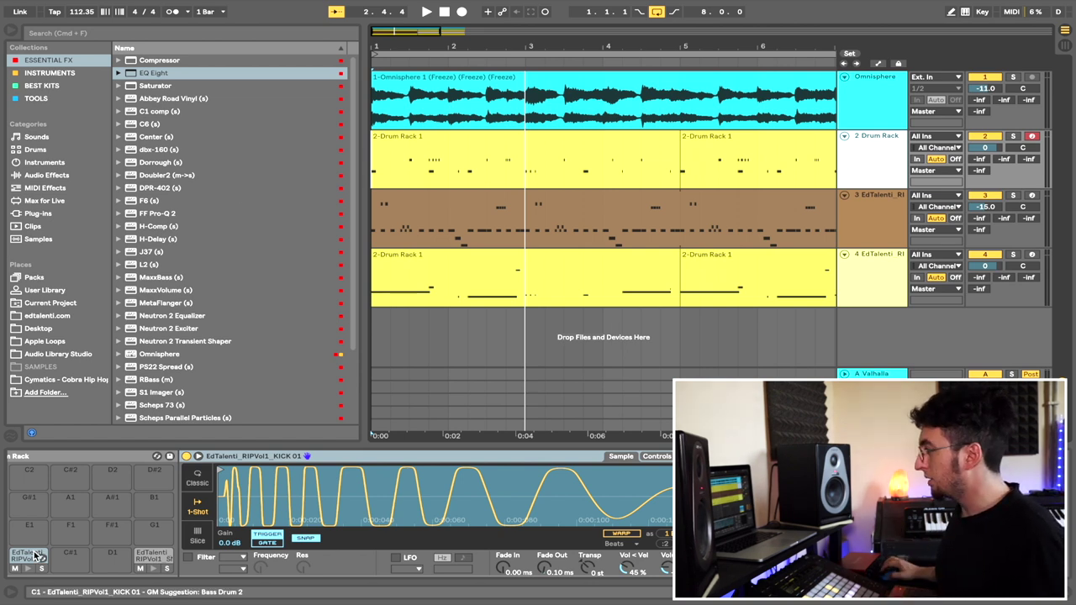
pyautogui.hscroll(-2, 37, 558)
# Set the EQ Eight low cut to 80 Hz, then hide the Browser and Detail View
pyautogui.click(160, 74)
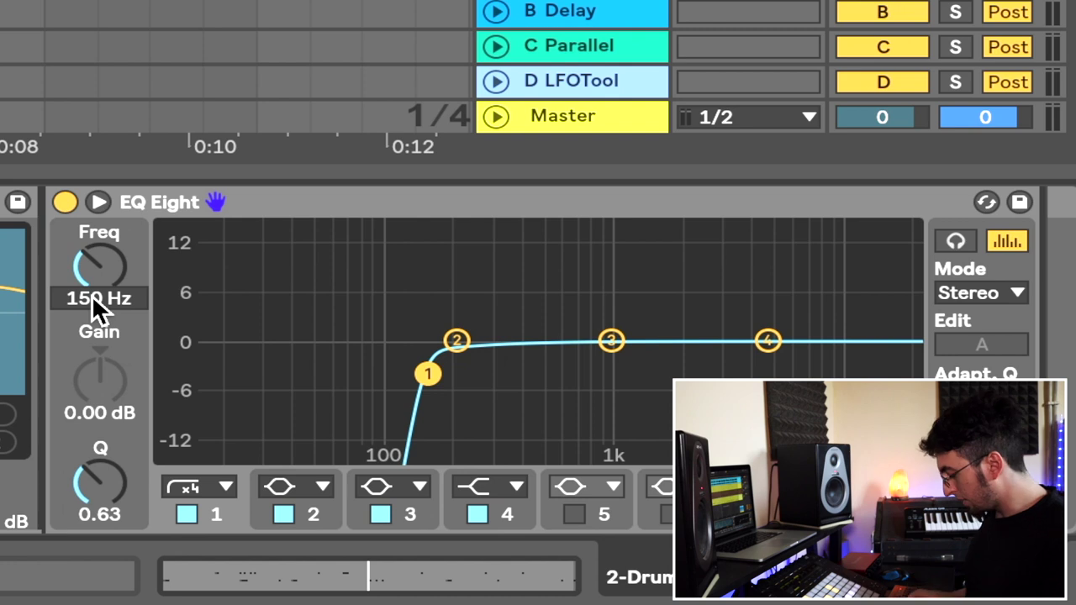
pyautogui.click(92, 295)
pyautogui.write('80')
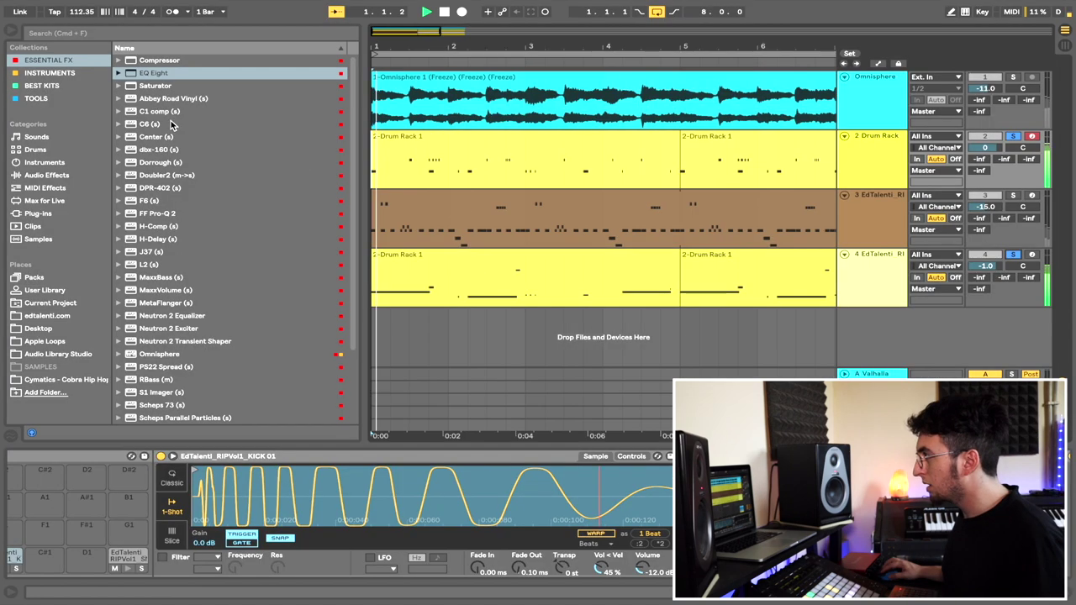
pyautogui.click(8, 33)
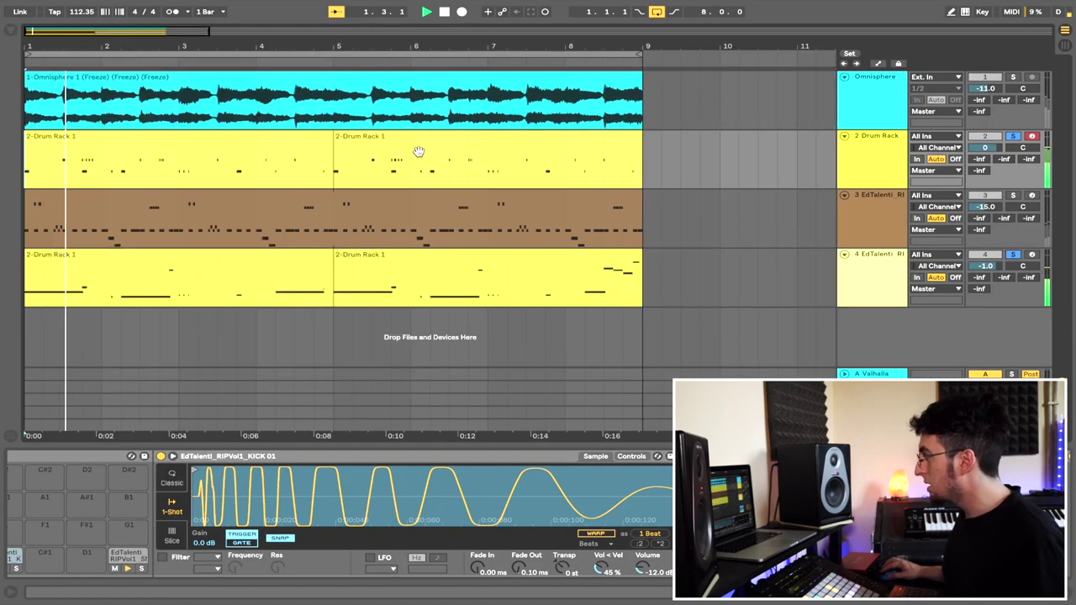
pyautogui.click(1065, 593)
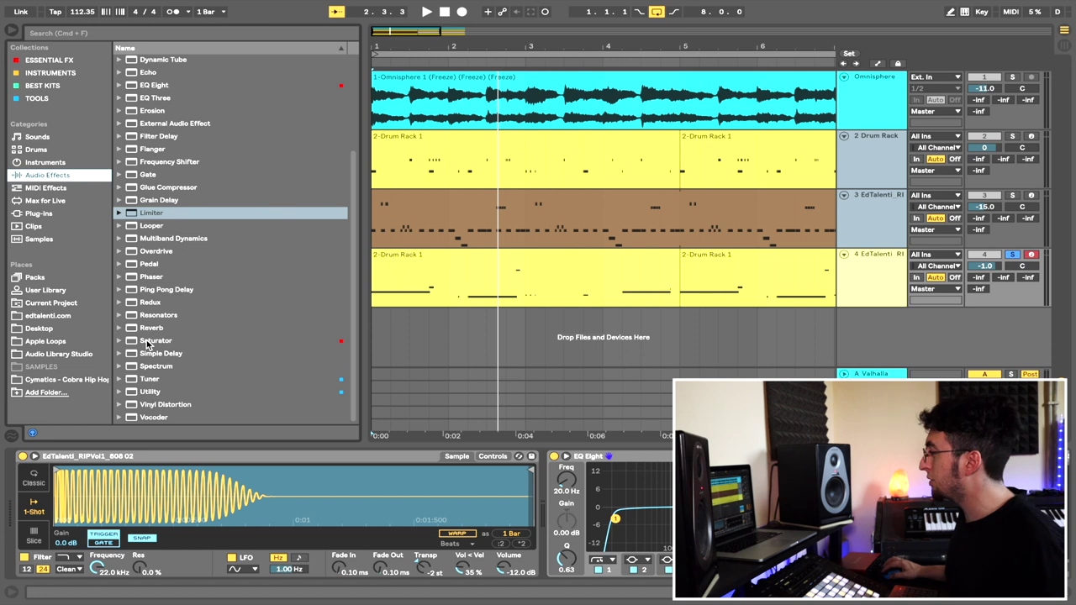
# Load the selected Saturator onto the 808 track after EQ Eight
pyautogui.press('Return')
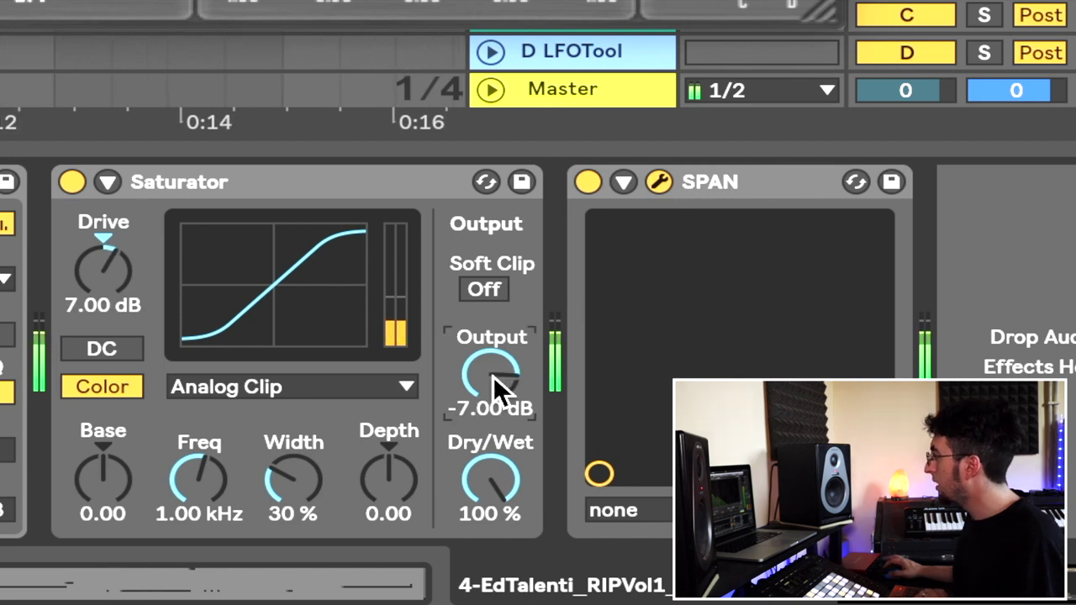
# Scroll the Saturator Output down to about -12 dB to offset the 7 dB drive
pyautogui.scroll(-1, 493, 376)
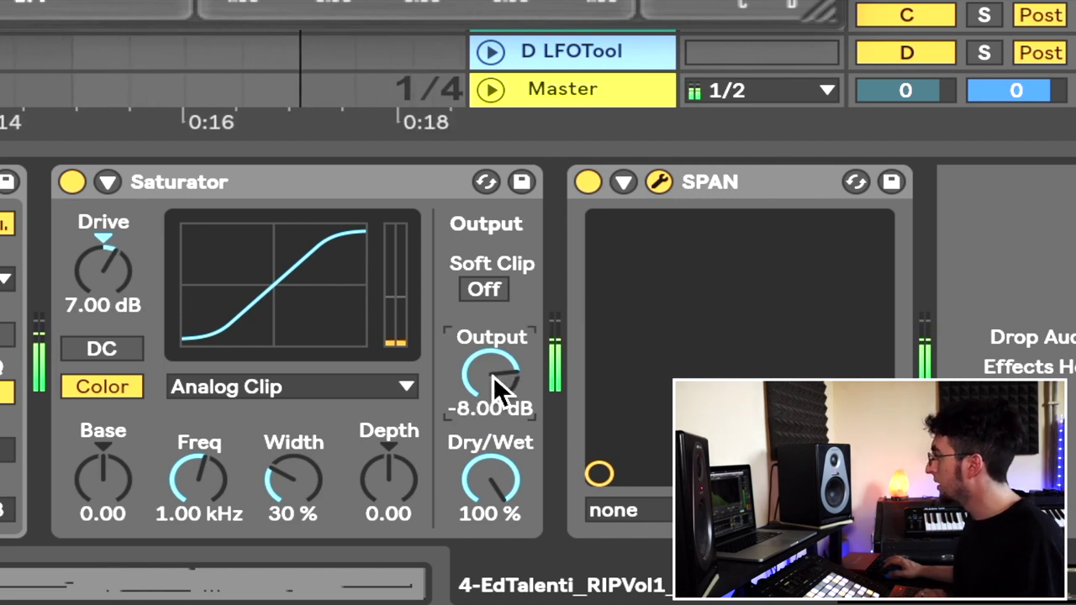
pyautogui.scroll(-4, 493, 376)
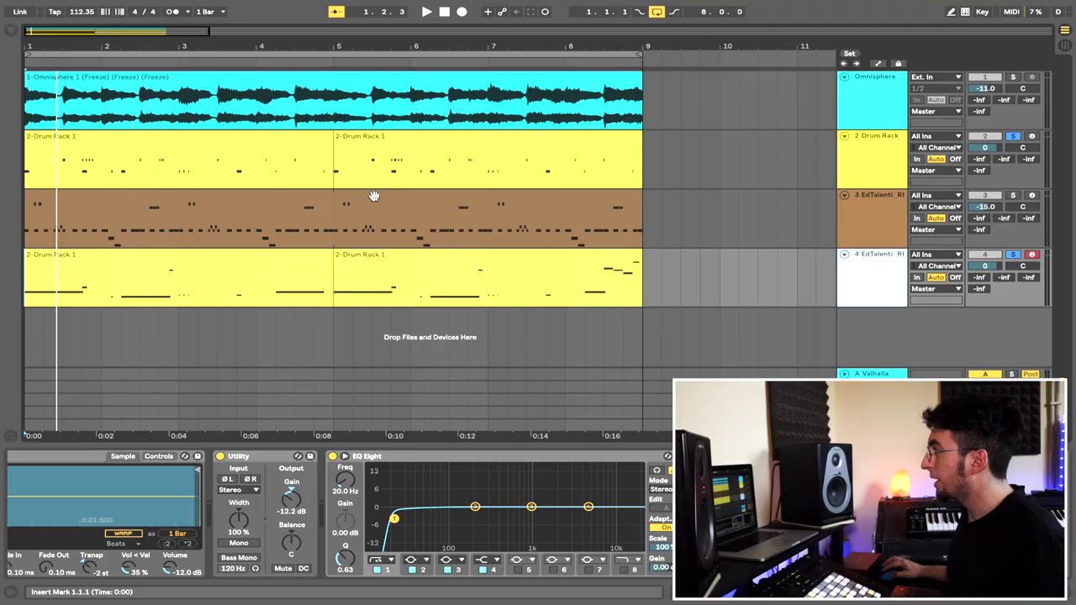
# Load a Compressor on the 808 and key its sidechain from 2-Drum Rack, Post FX
pyautogui.click(8, 30)
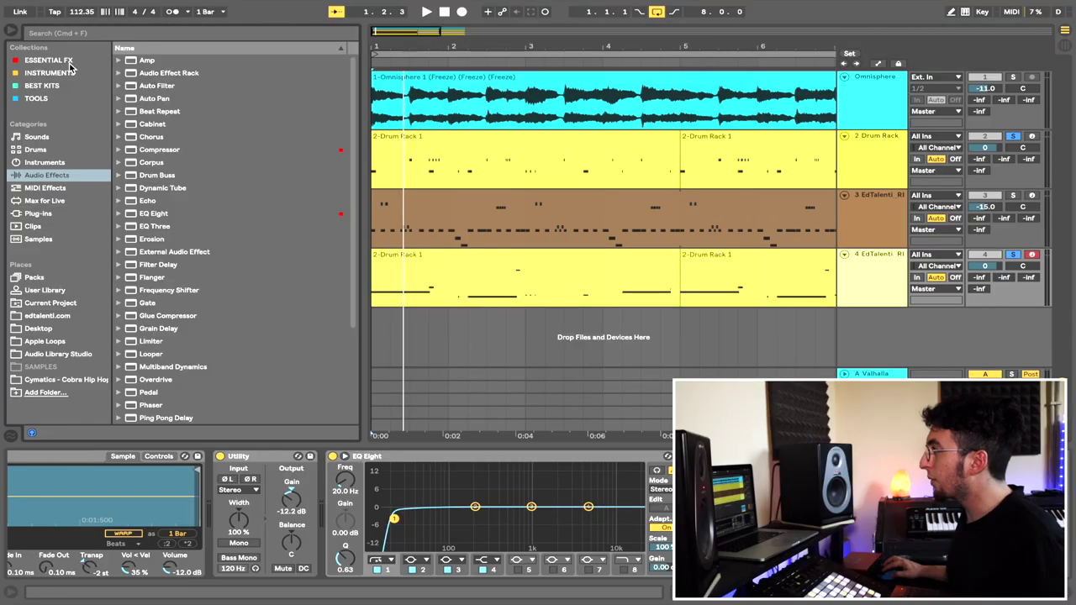
pyautogui.click(159, 149)
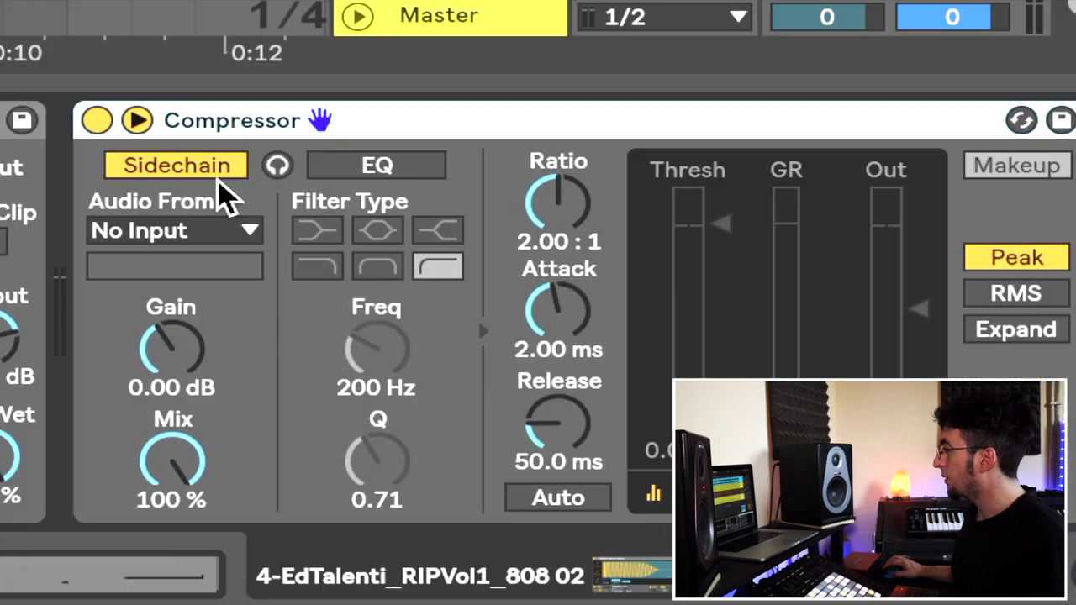
pyautogui.click(215, 172)
pyautogui.click(214, 174)
pyautogui.click(206, 234)
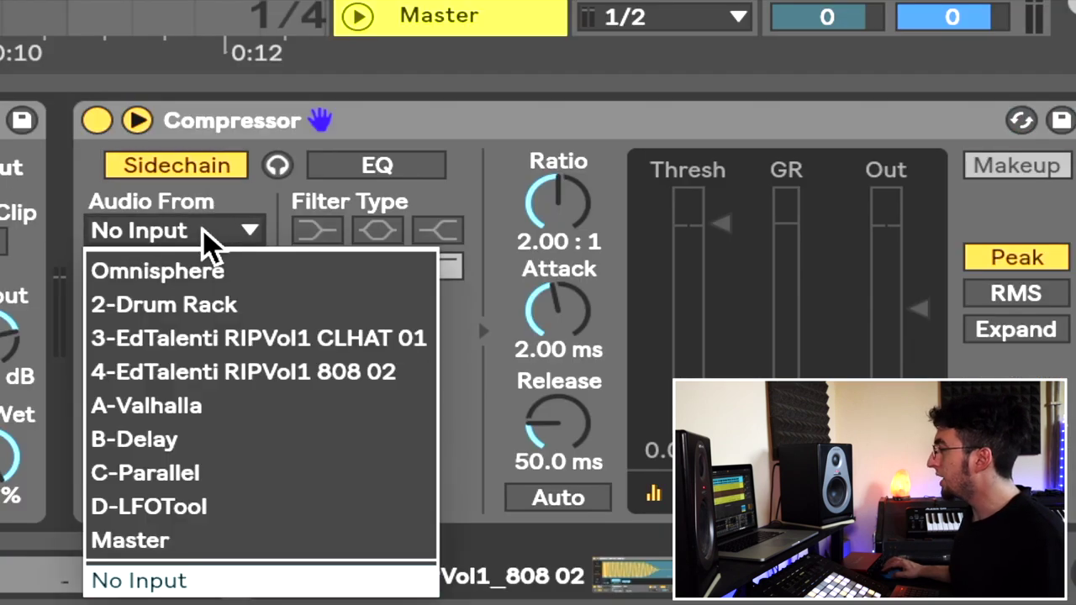
pyautogui.click(202, 298)
pyautogui.click(200, 276)
pyautogui.click(324, 440)
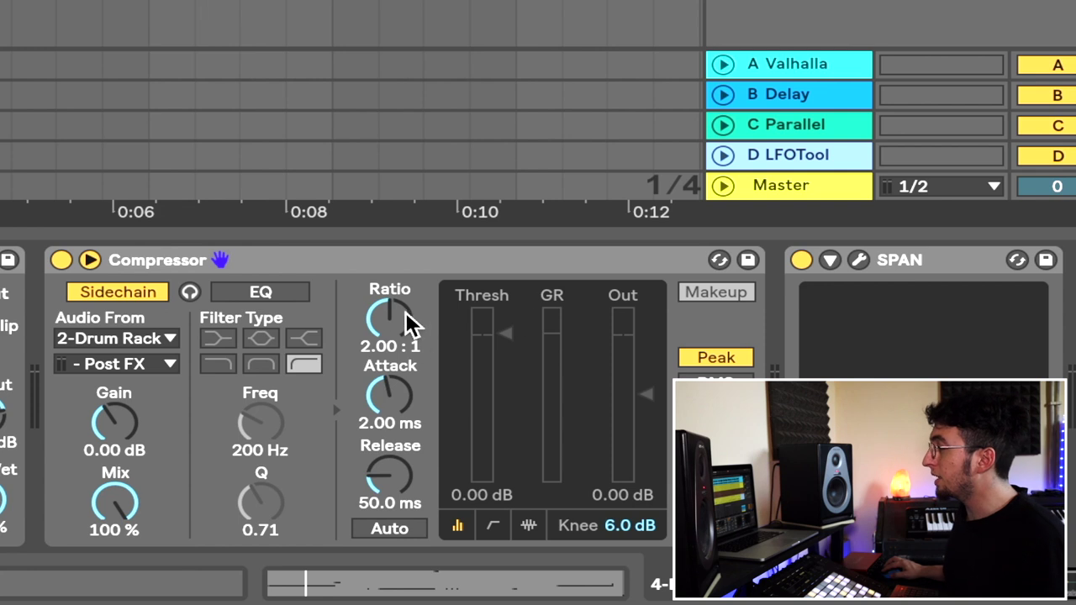
# Lower the sidechain Compressor threshold to -4.64 dB and play back to hear the 808 duck
pyautogui.moveTo(504, 333); pyautogui.dragTo(513, 365)
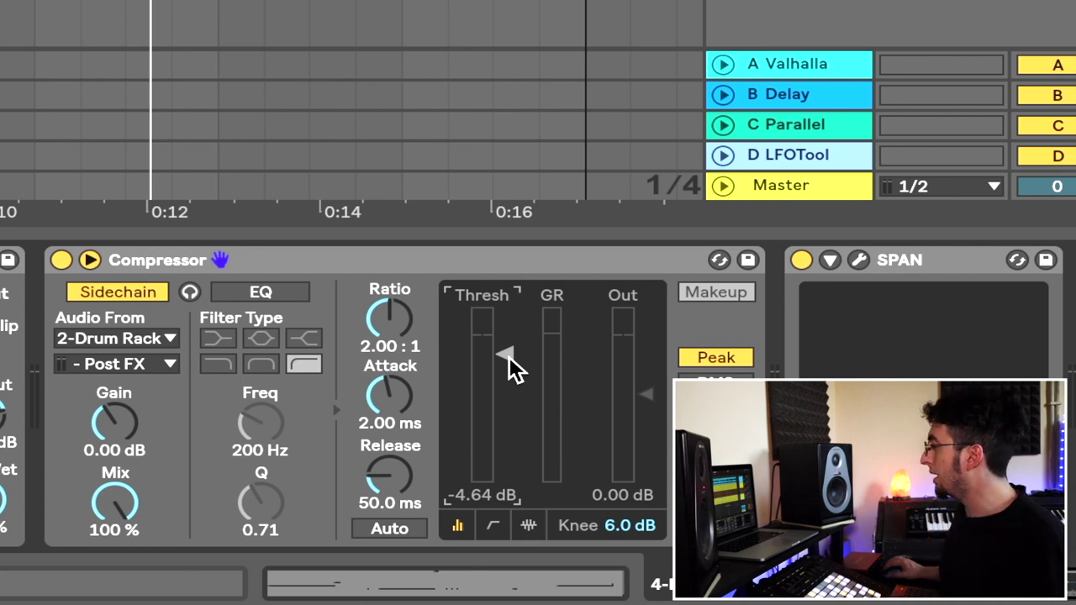
pyautogui.press('space')
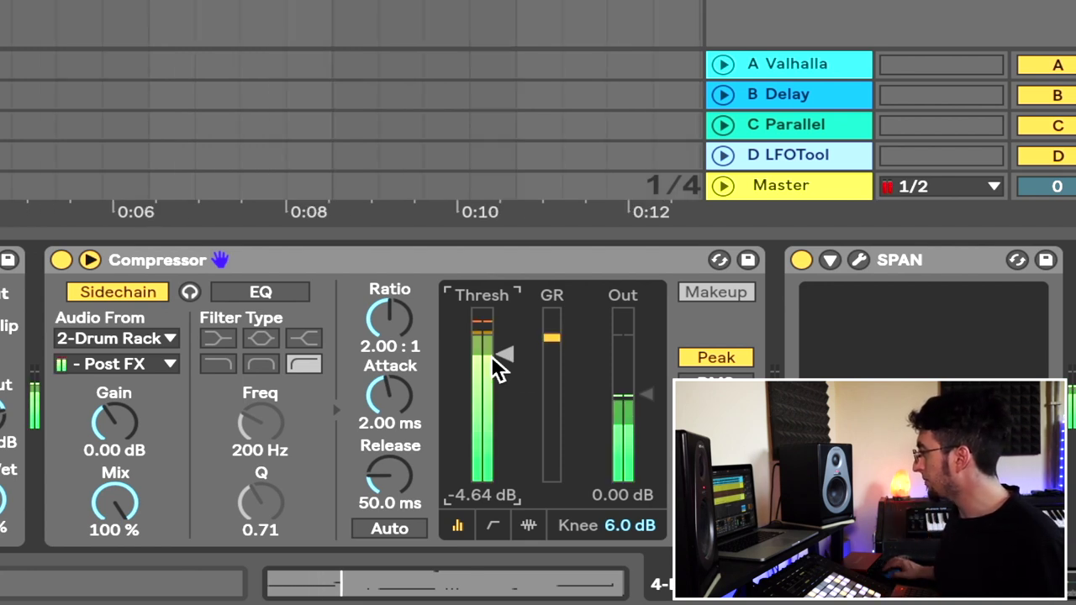